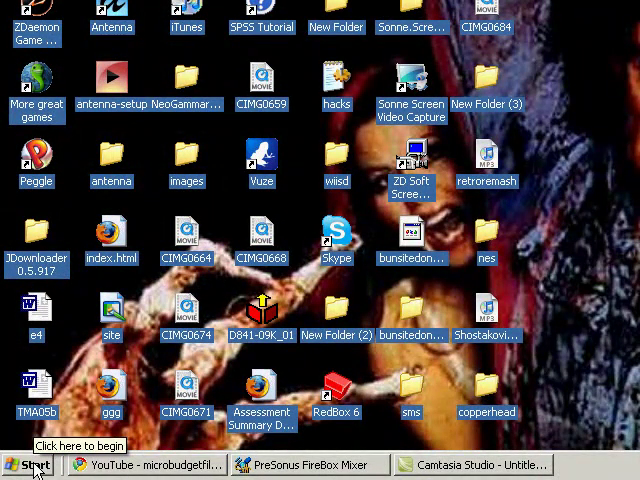
Launch Virtual VCR from the Start menu's Programs list.
{"action": "left_click", "coordinate": [38, 468]}
{"action": "mouse_move", "coordinate": [68, 341]}
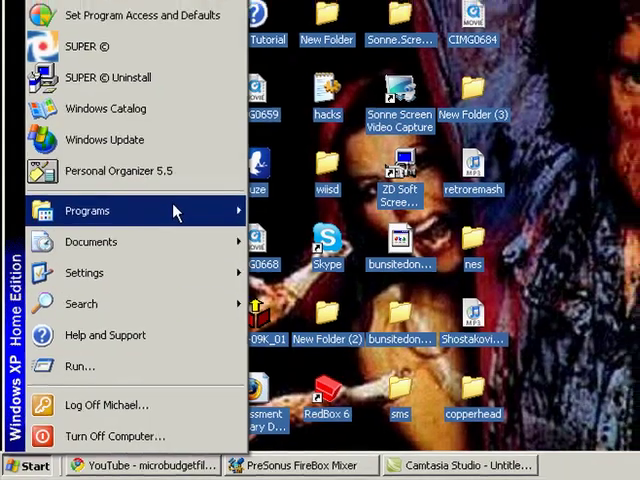
{"action": "mouse_move", "coordinate": [160, 409]}
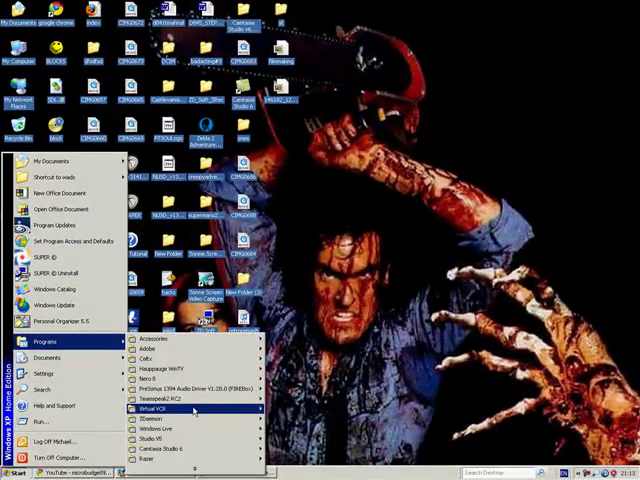
{"action": "left_click", "coordinate": [290, 409]}
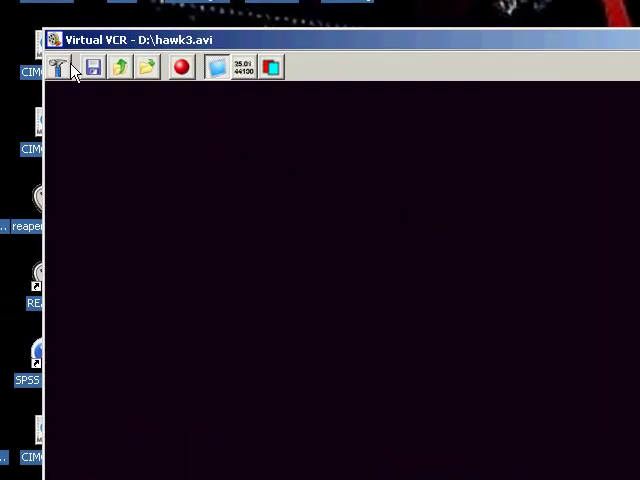
Bring up the capture Settings dialog on its Video page.
{"action": "left_click", "coordinate": [58, 67]}
{"action": "left_click", "coordinate": [268, 292]}
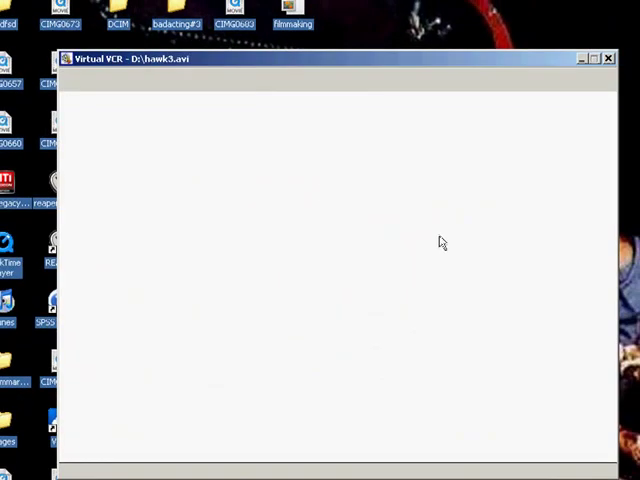
{"action": "left_click", "coordinate": [72, 82]}
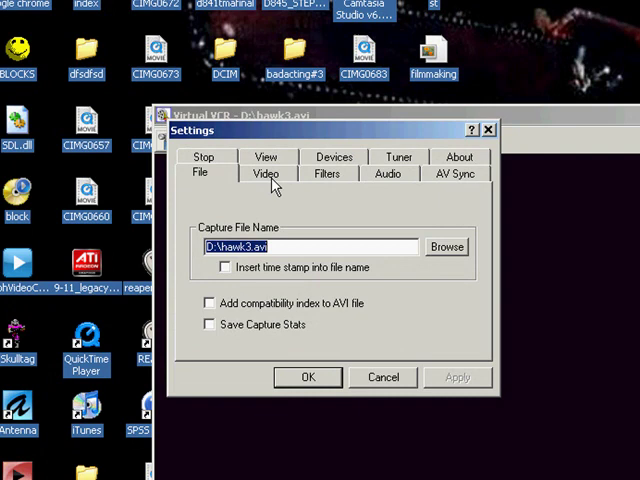
{"action": "left_click", "coordinate": [265, 174]}
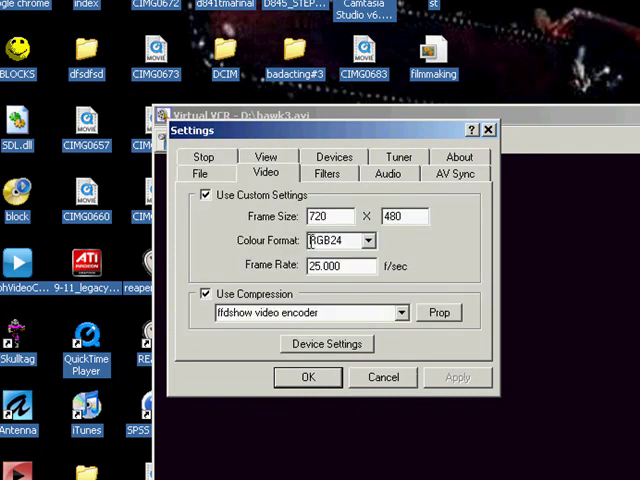
Review the custom 720x480 frame size, 25 fps and the available compression encoders.
{"action": "double_click", "coordinate": [330, 216]}
{"action": "double_click", "coordinate": [405, 216]}
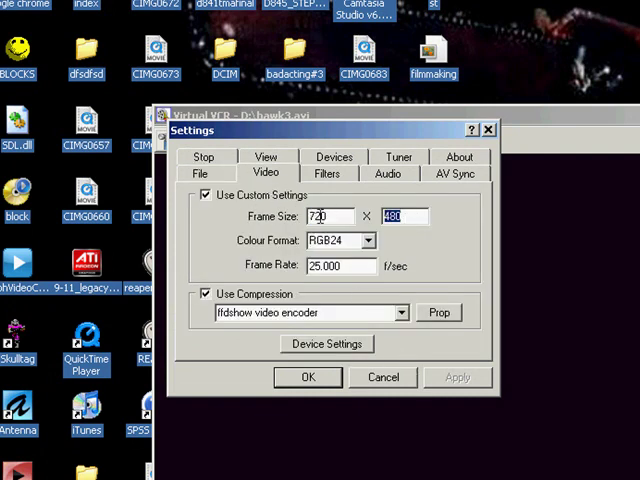
{"action": "double_click", "coordinate": [320, 216]}
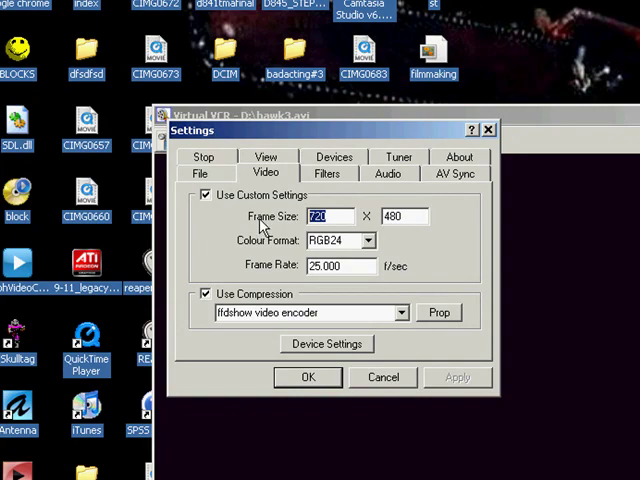
{"action": "double_click", "coordinate": [400, 216]}
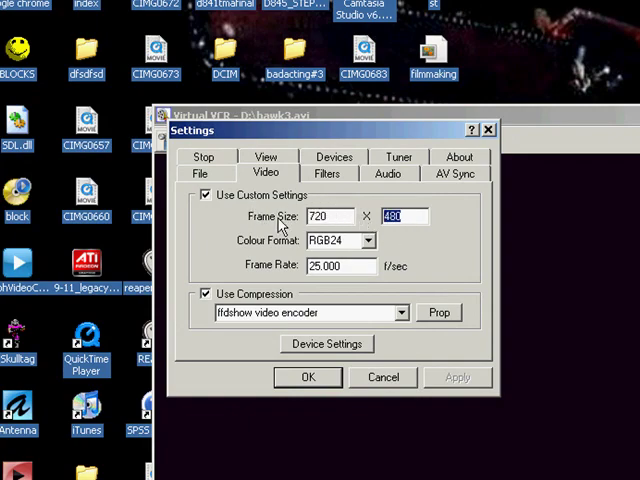
{"action": "double_click", "coordinate": [320, 216]}
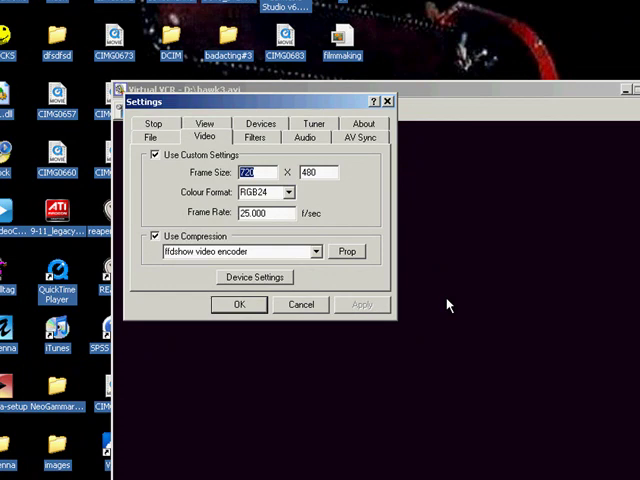
{"action": "left_click", "coordinate": [316, 252]}
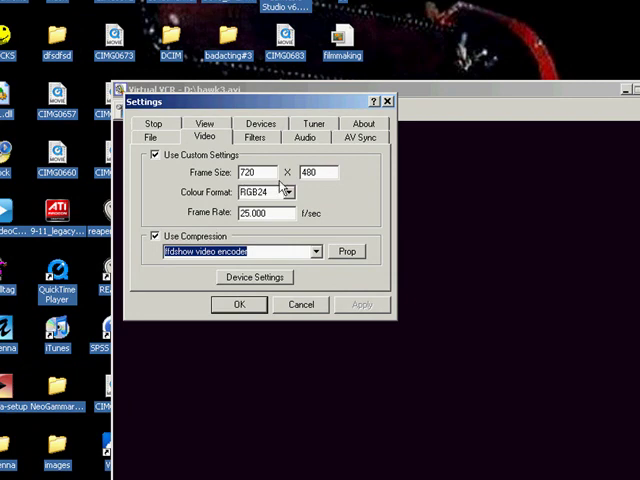
{"action": "left_click_drag", "start_coordinate": [338, 102], "coordinate": [338, 216]}
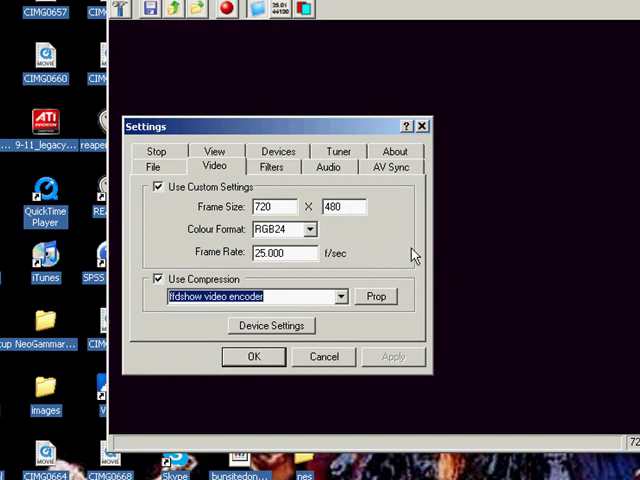
{"action": "left_click", "coordinate": [288, 206]}
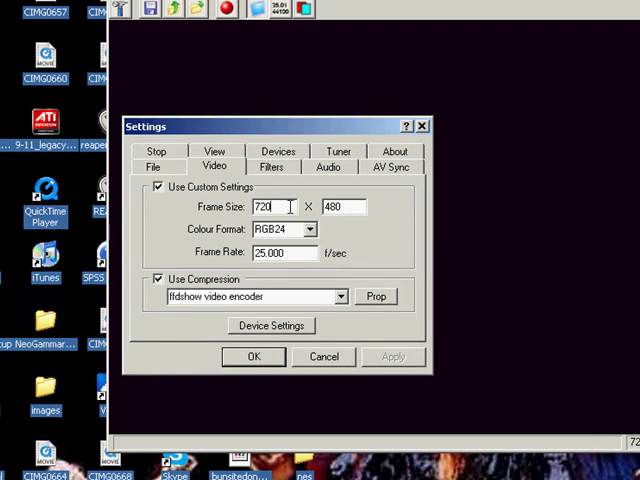
{"action": "double_click", "coordinate": [270, 206]}
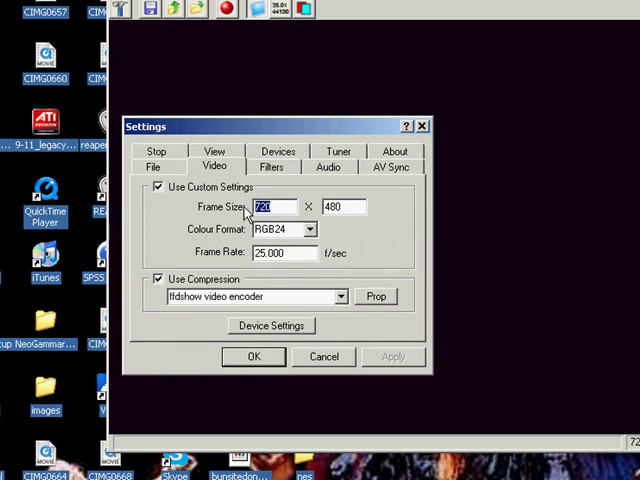
{"action": "double_click", "coordinate": [340, 206]}
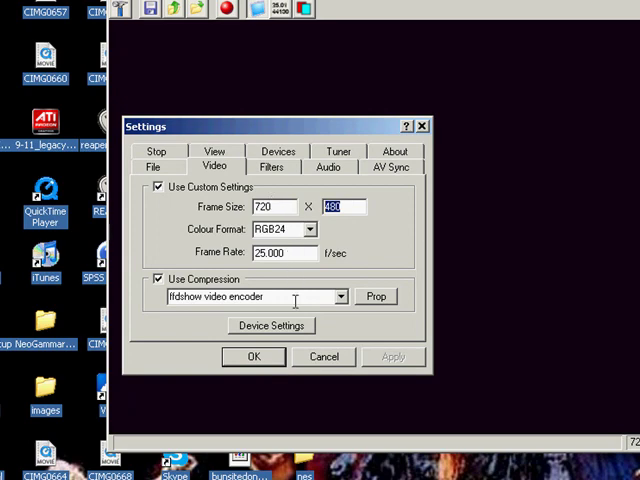
{"action": "double_click", "coordinate": [310, 252]}
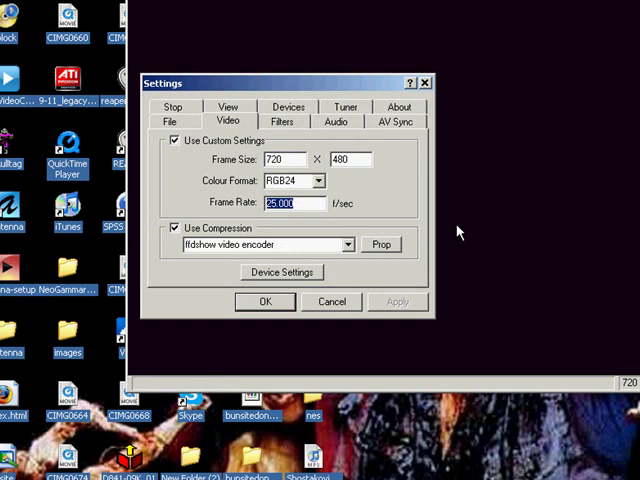
Choose XviD MPEG-4 Codec as the compressor and bring up its configuration options.
{"action": "left_click", "coordinate": [174, 228]}
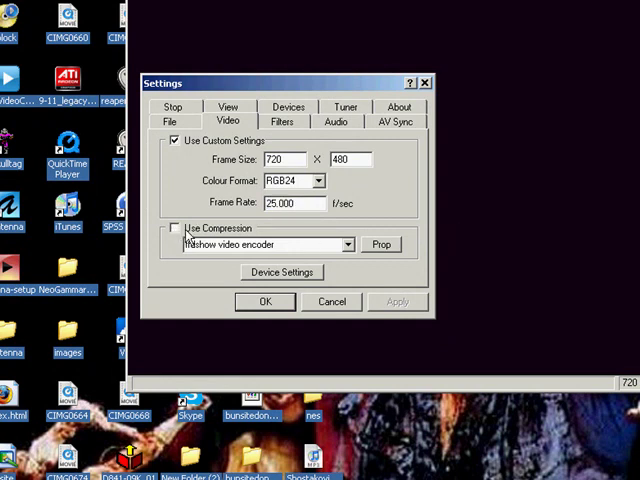
{"action": "left_click", "coordinate": [347, 245]}
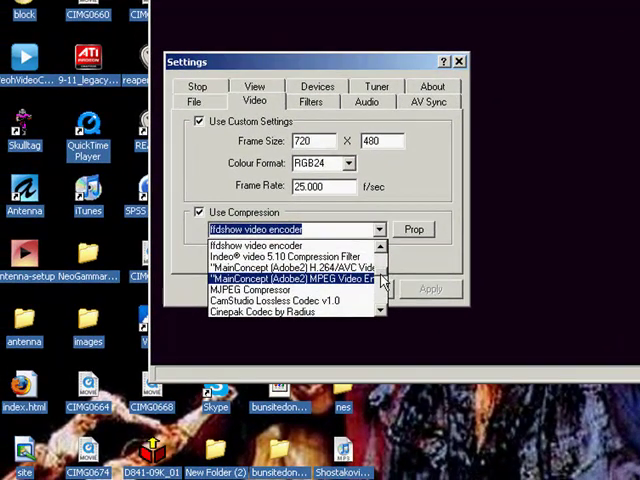
{"action": "left_click_drag", "start_coordinate": [349, 268], "coordinate": [349, 280]}
{"action": "left_click_drag", "start_coordinate": [387, 262], "coordinate": [393, 305]}
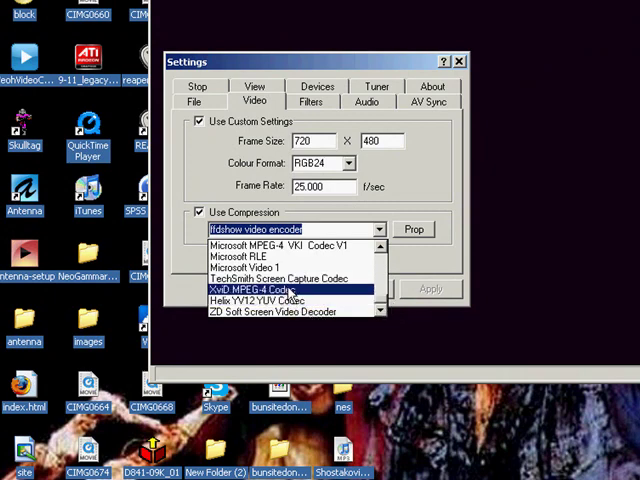
{"action": "left_click", "coordinate": [288, 290]}
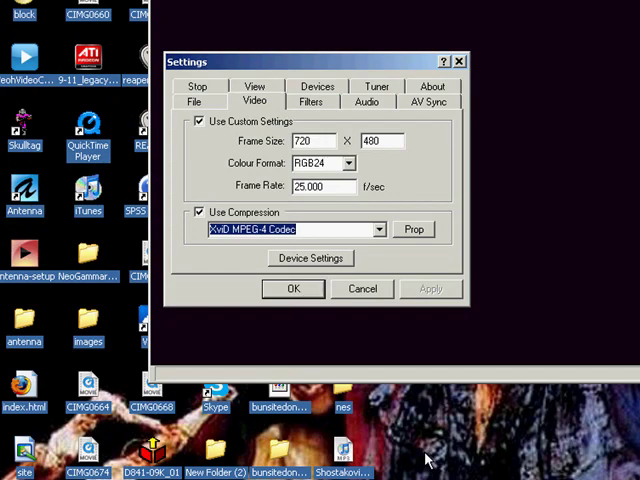
{"action": "left_click", "coordinate": [378, 229]}
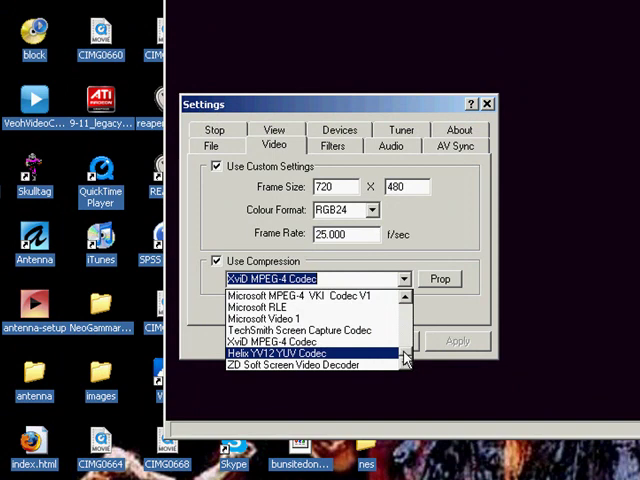
{"action": "scroll", "coordinate": [403, 336], "scroll_direction": "up", "scroll_amount": 3}
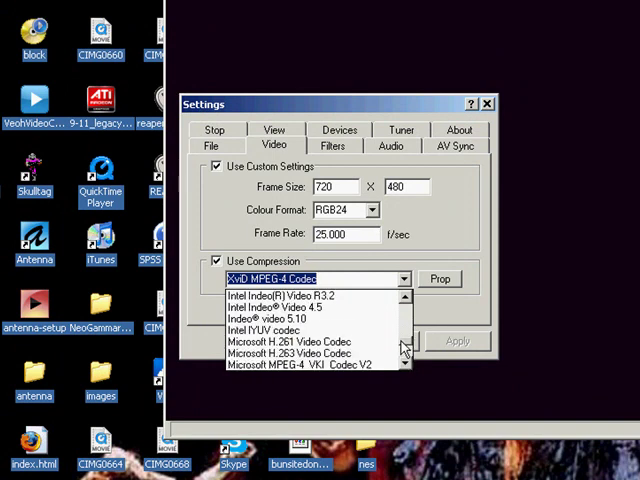
{"action": "scroll", "coordinate": [403, 336], "scroll_direction": "down", "scroll_amount": 3}
{"action": "scroll", "coordinate": [403, 320], "scroll_direction": "up", "scroll_amount": 4}
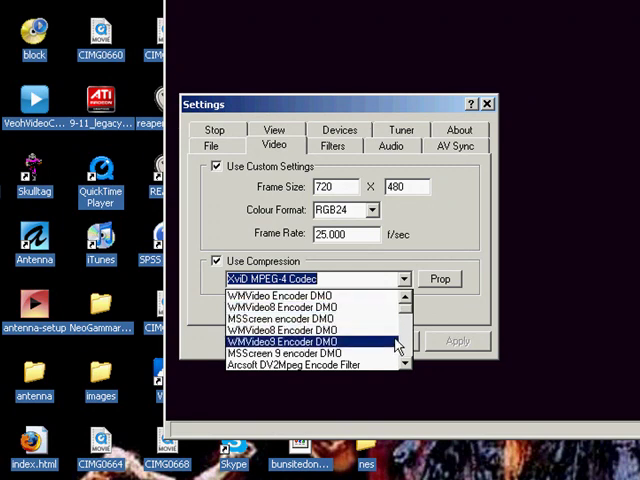
{"action": "scroll", "coordinate": [405, 315], "scroll_direction": "down", "scroll_amount": 1}
{"action": "scroll", "coordinate": [405, 318], "scroll_direction": "down", "scroll_amount": 5}
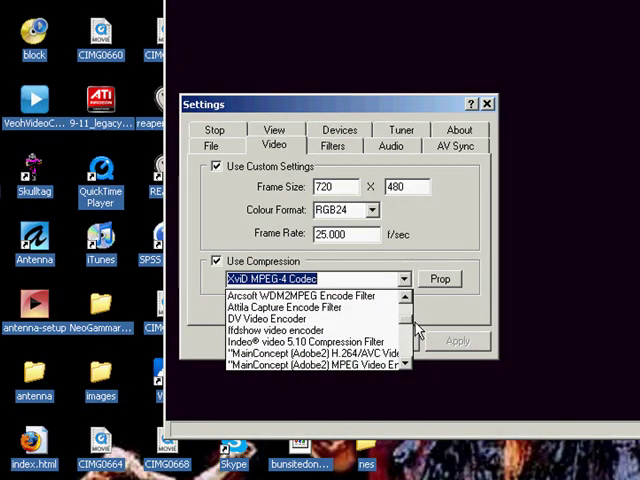
{"action": "scroll", "coordinate": [418, 330], "scroll_direction": "down", "scroll_amount": 3}
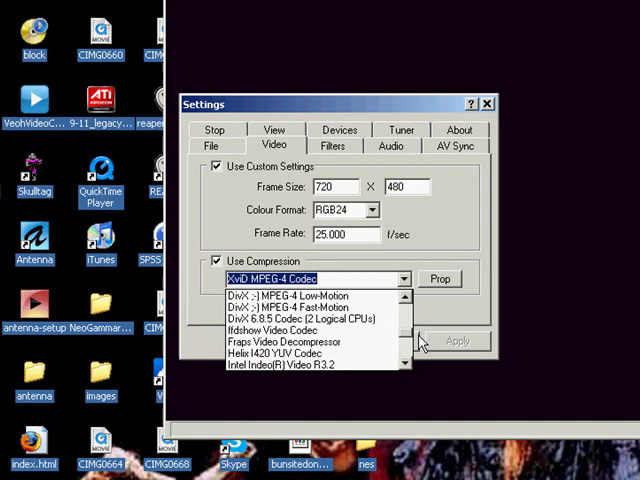
{"action": "scroll", "coordinate": [418, 335], "scroll_direction": "down", "scroll_amount": 3}
{"action": "scroll", "coordinate": [420, 340], "scroll_direction": "up", "scroll_amount": 5}
{"action": "scroll", "coordinate": [425, 345], "scroll_direction": "down", "scroll_amount": 2}
{"action": "scroll", "coordinate": [425, 345], "scroll_direction": "down", "scroll_amount": 3}
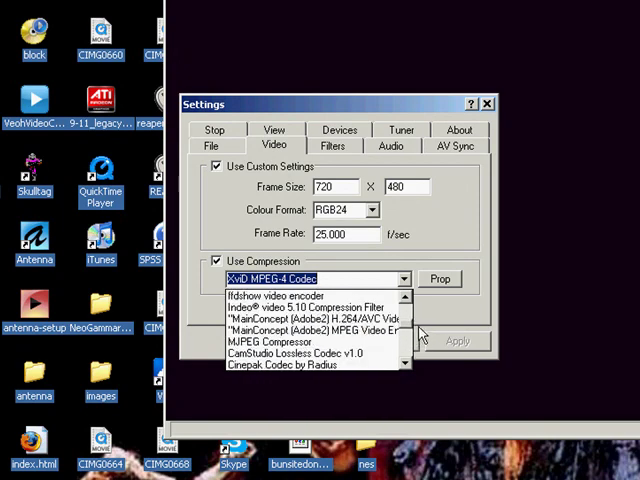
{"action": "scroll", "coordinate": [425, 340], "scroll_direction": "up", "scroll_amount": 4}
{"action": "scroll", "coordinate": [428, 335], "scroll_direction": "up", "scroll_amount": 1}
{"action": "scroll", "coordinate": [430, 330], "scroll_direction": "down", "scroll_amount": 3}
{"action": "scroll", "coordinate": [432, 330], "scroll_direction": "down", "scroll_amount": 2}
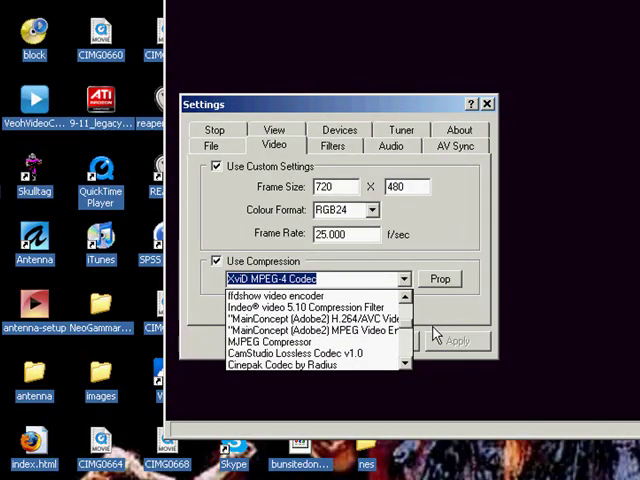
{"action": "scroll", "coordinate": [435, 335], "scroll_direction": "down", "scroll_amount": 2}
{"action": "scroll", "coordinate": [438, 340], "scroll_direction": "down", "scroll_amount": 3}
{"action": "scroll", "coordinate": [442, 345], "scroll_direction": "down", "scroll_amount": 2}
{"action": "scroll", "coordinate": [445, 350], "scroll_direction": "down", "scroll_amount": 3}
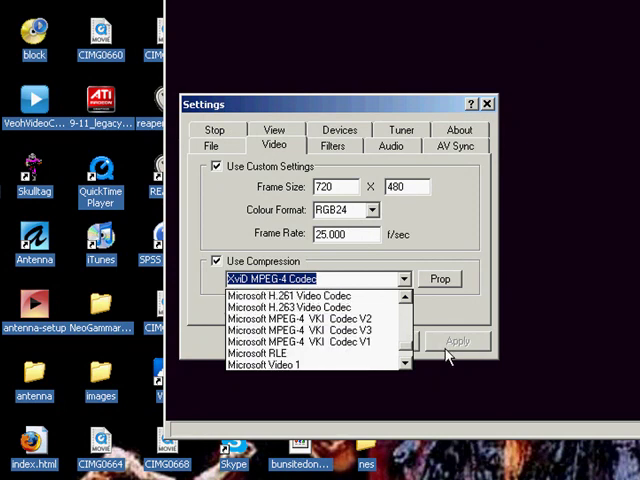
{"action": "scroll", "coordinate": [445, 350], "scroll_direction": "down", "scroll_amount": 1}
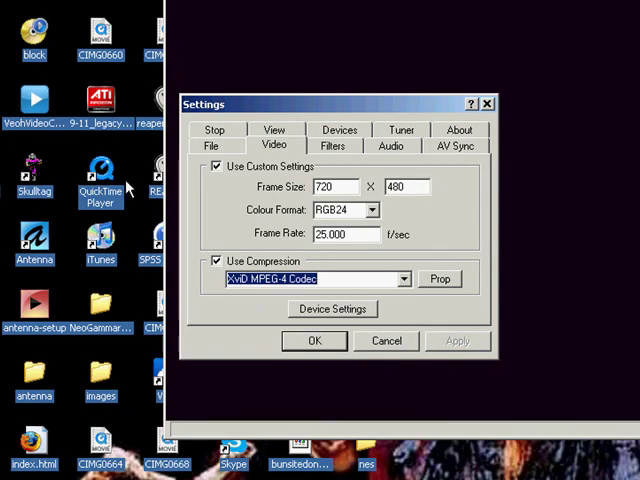
{"action": "left_click", "coordinate": [215, 261]}
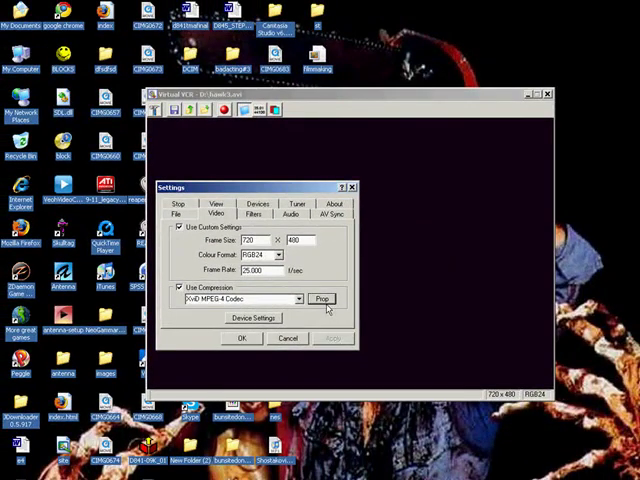
{"action": "left_click", "coordinate": [326, 291]}
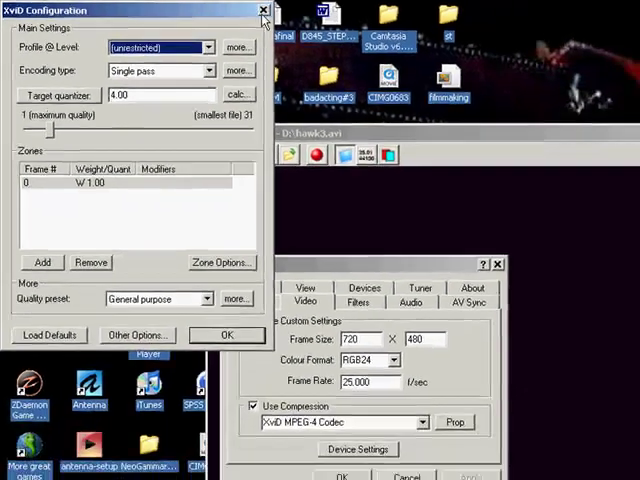
Accept the XviD configuration and move to the capture Filters settings.
{"action": "left_click", "coordinate": [276, 407]}
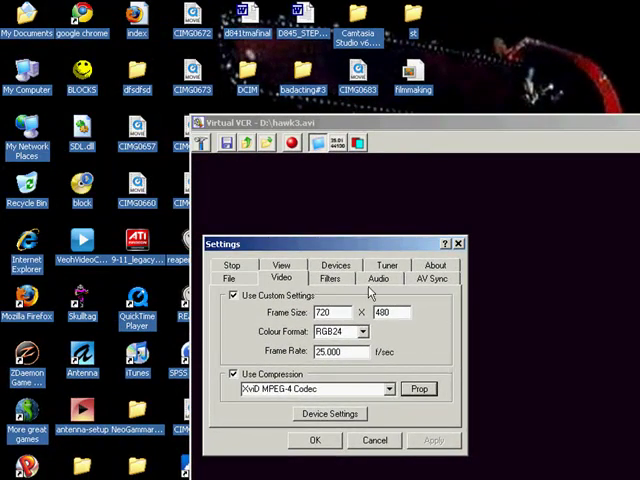
{"action": "left_click", "coordinate": [329, 278]}
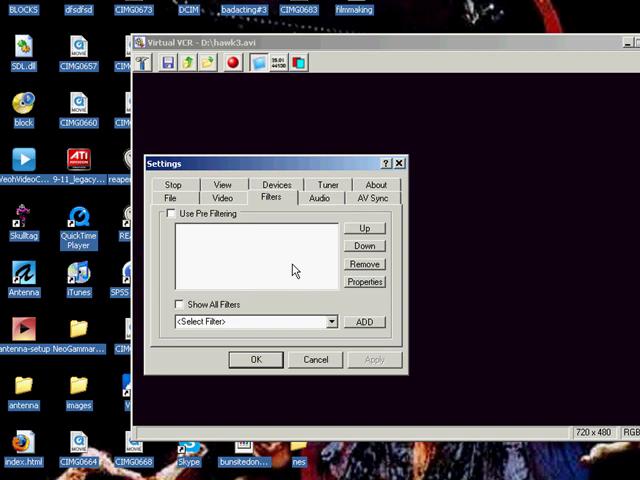
Set the audio capture input source to Line In and confirm it.
{"action": "left_click", "coordinate": [318, 198]}
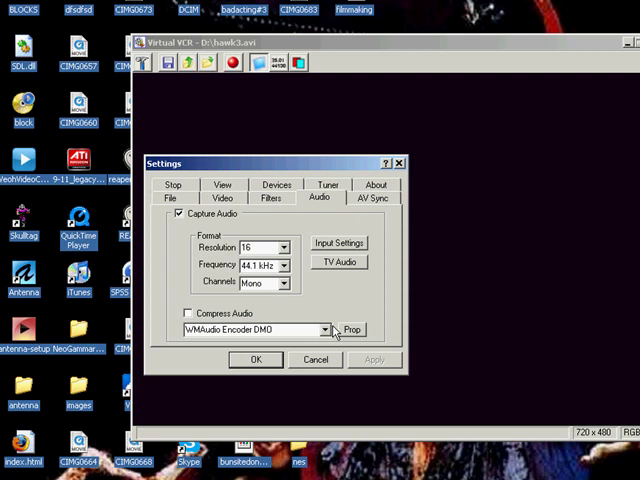
{"action": "left_click", "coordinate": [339, 243]}
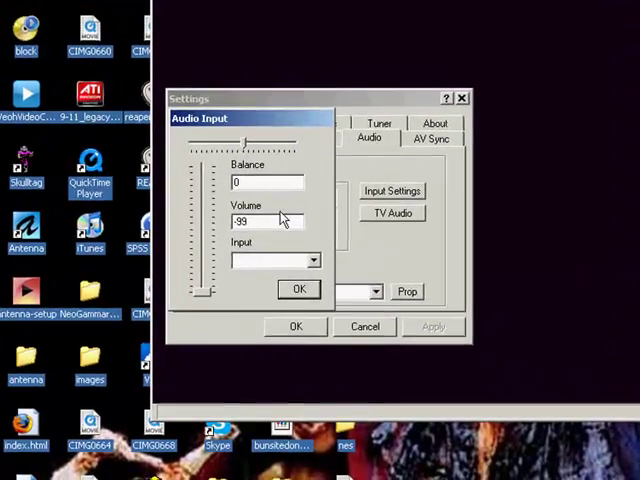
{"action": "left_click", "coordinate": [313, 260]}
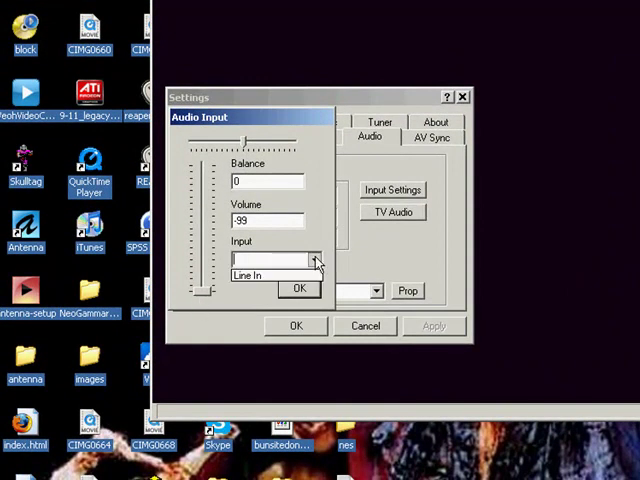
{"action": "left_click", "coordinate": [270, 275]}
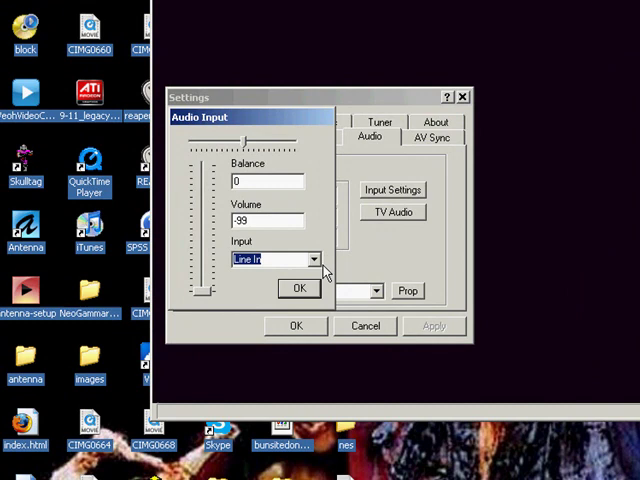
{"action": "left_click", "coordinate": [313, 260]}
{"action": "left_click", "coordinate": [270, 275]}
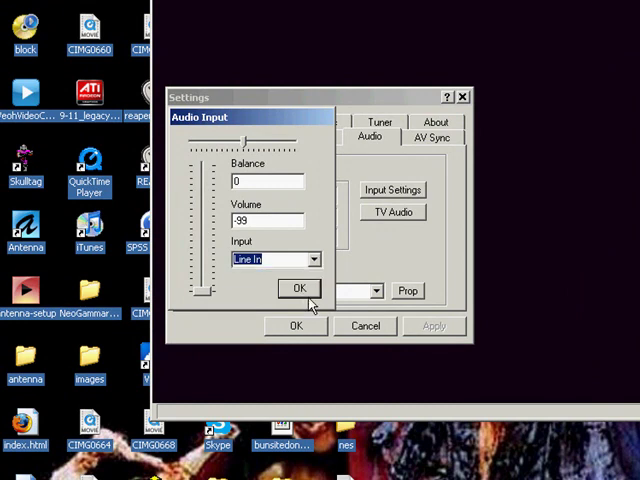
{"action": "left_click", "coordinate": [299, 288]}
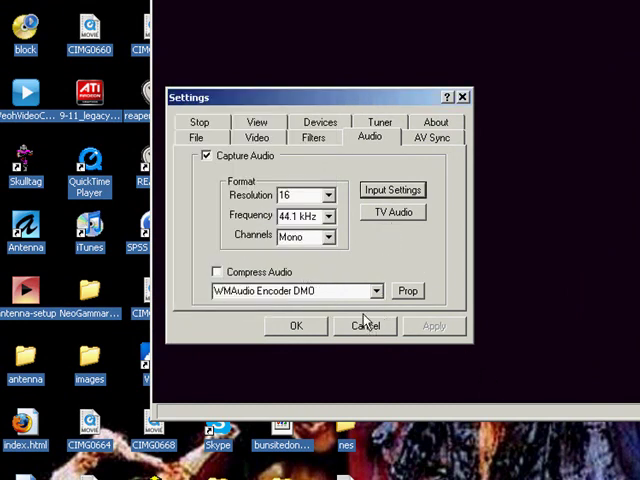
Look over the Tuner, About, Stop, View and Video pages, then close Settings.
{"action": "left_click", "coordinate": [382, 123]}
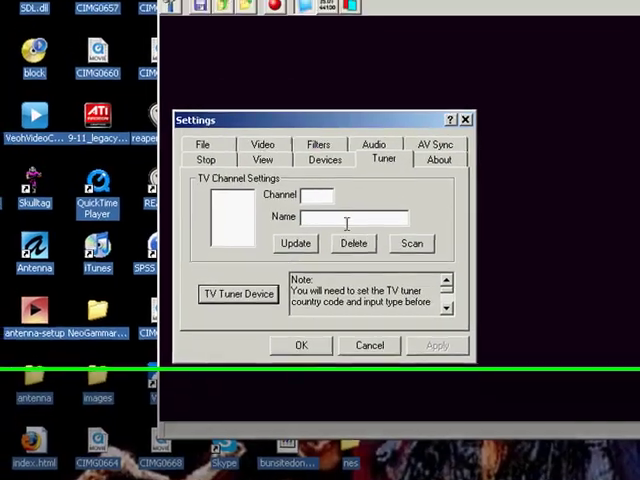
{"action": "left_click", "coordinate": [455, 276]}
{"action": "left_click", "coordinate": [291, 262]}
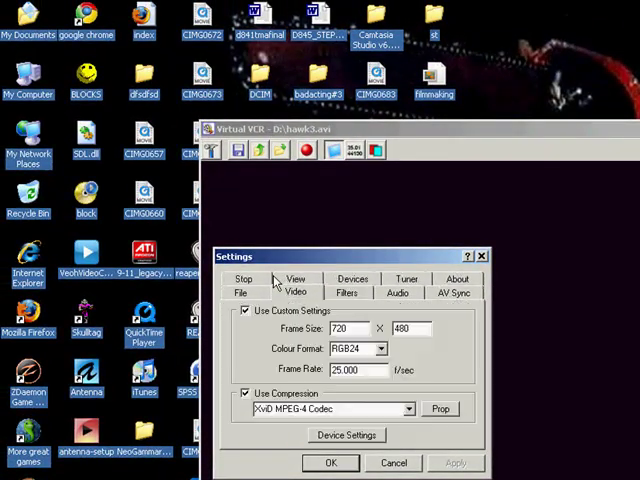
{"action": "left_click", "coordinate": [246, 286]}
{"action": "left_click", "coordinate": [222, 265]}
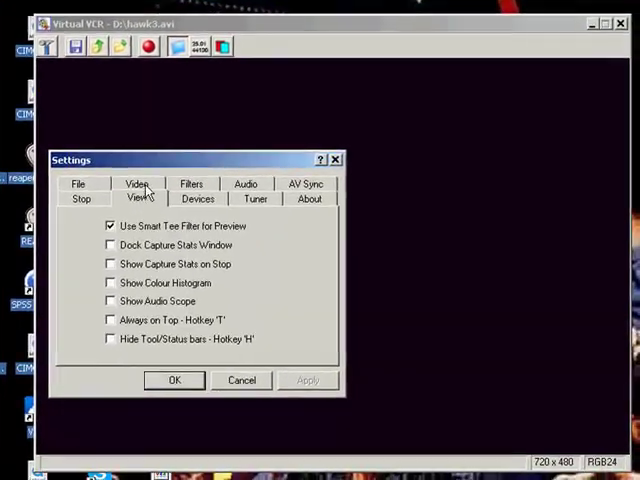
{"action": "left_click", "coordinate": [140, 196]}
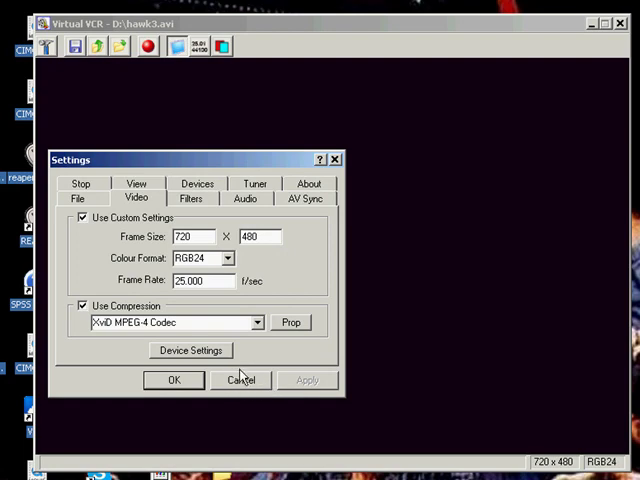
{"action": "left_click", "coordinate": [241, 380]}
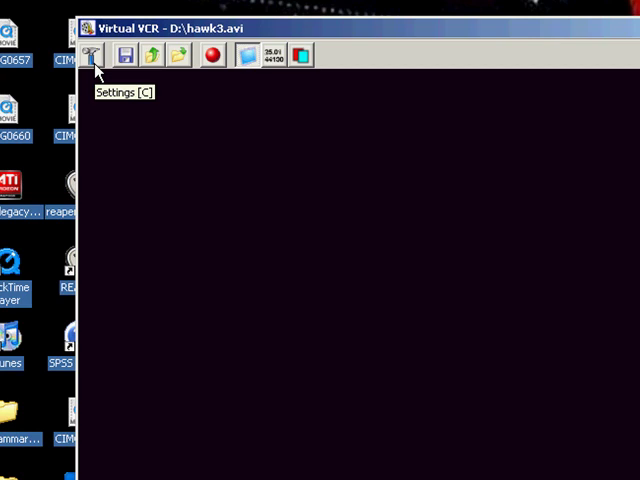
{"action": "left_click", "coordinate": [96, 64]}
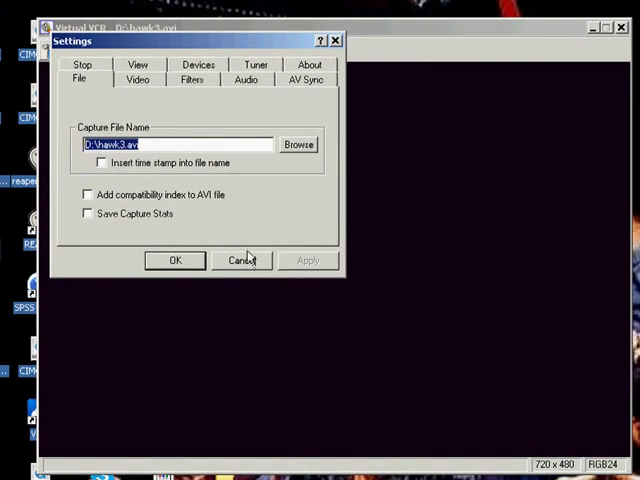
{"action": "left_click", "coordinate": [242, 260]}
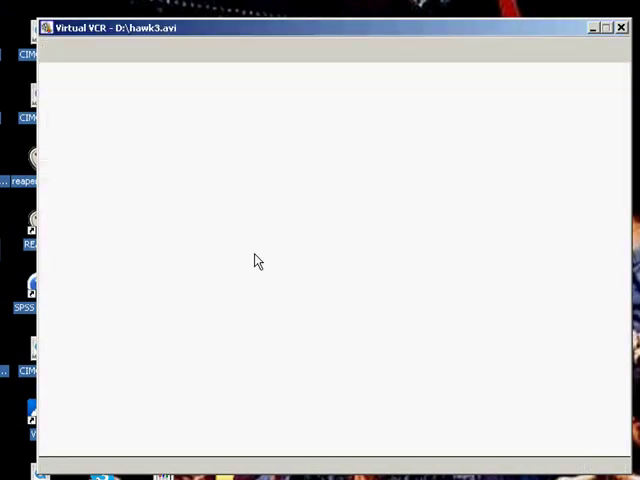